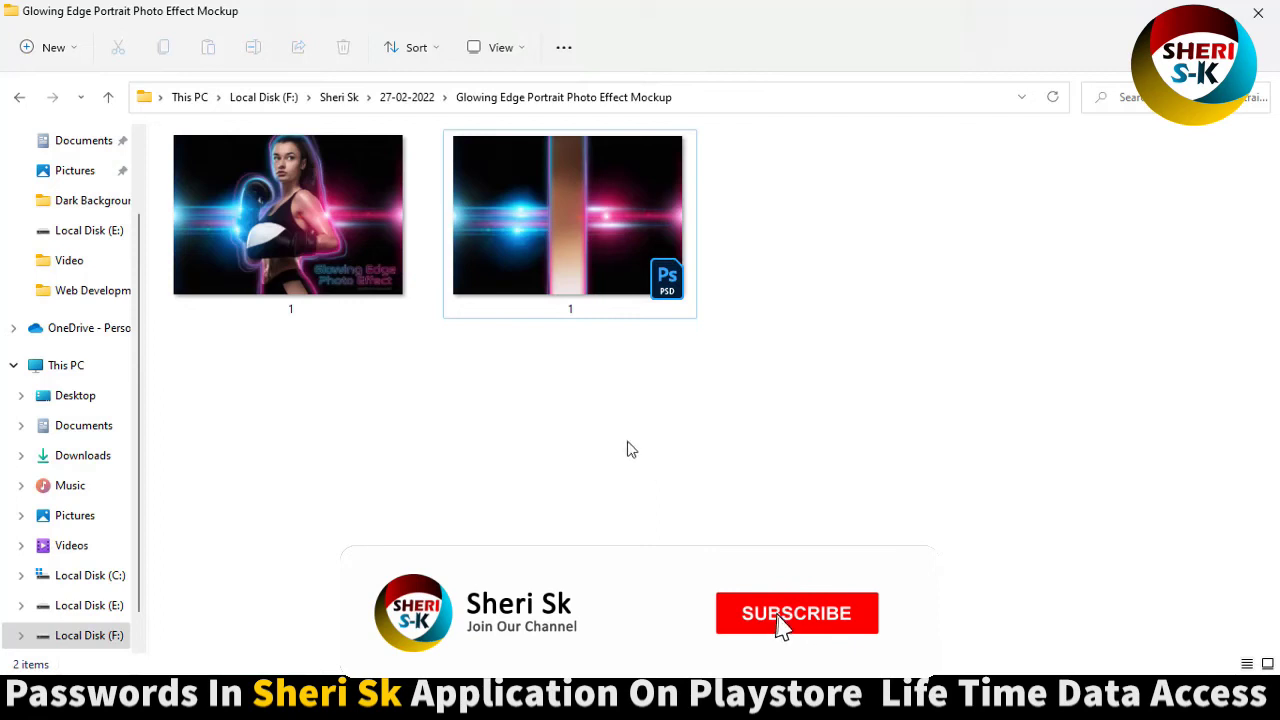
Compare the preview image with the PSD and view the finished effect preview.
{"action": "left_click", "coordinate": [506, 238]}
{"action": "left_click", "coordinate": [377, 240]}
{"action": "left_click", "coordinate": [530, 220]}
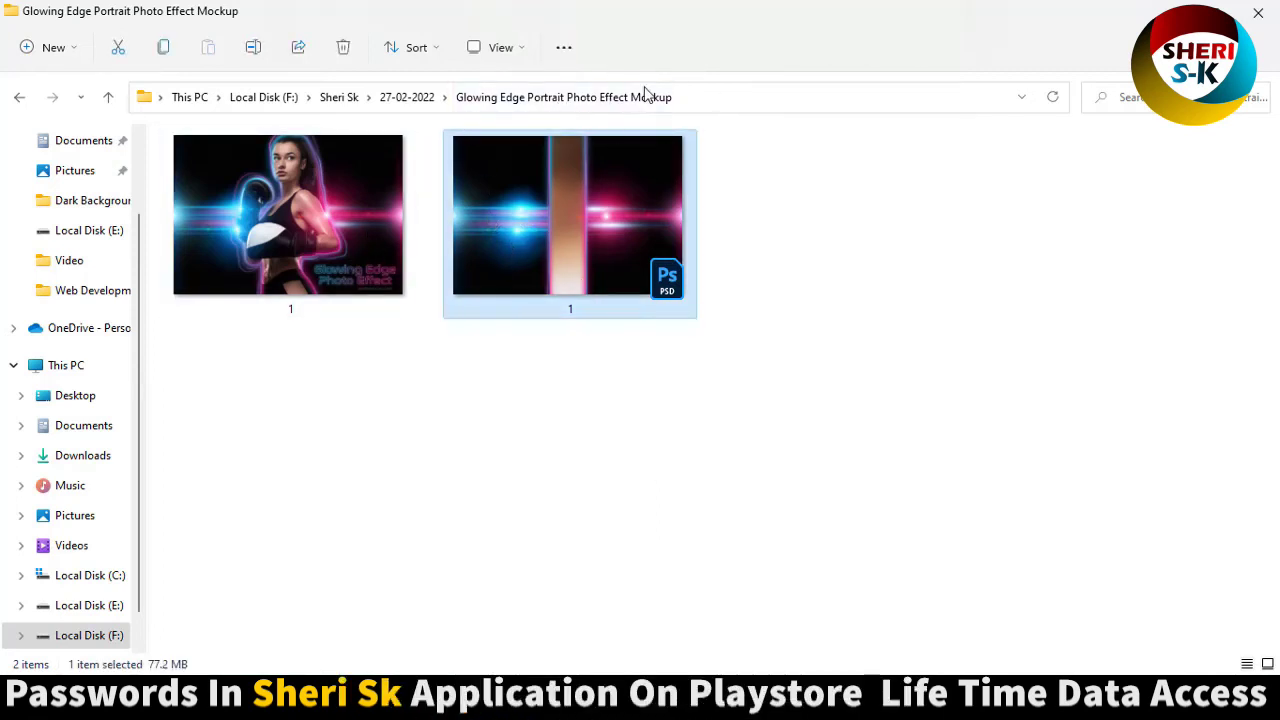
{"action": "left_click", "coordinate": [414, 234]}
{"action": "left_click", "coordinate": [515, 225]}
{"action": "double_click", "coordinate": [352, 254]}
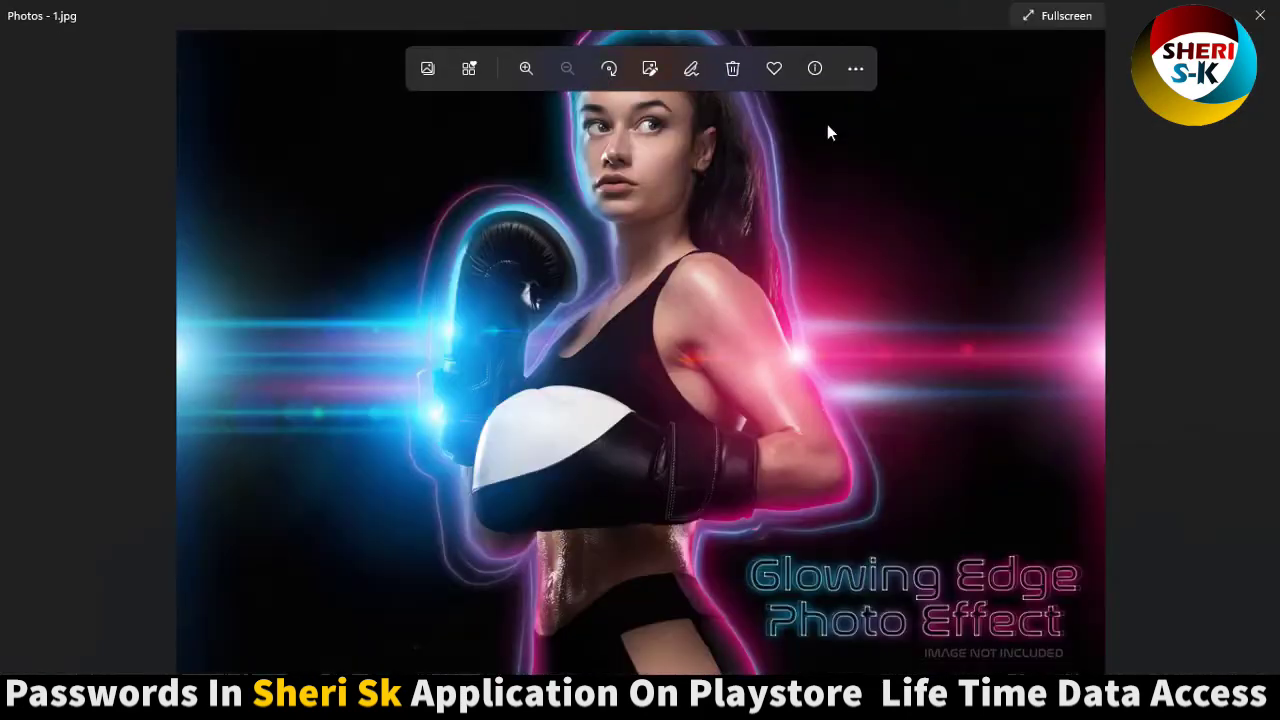
{"action": "left_click", "coordinate": [1259, 15]}
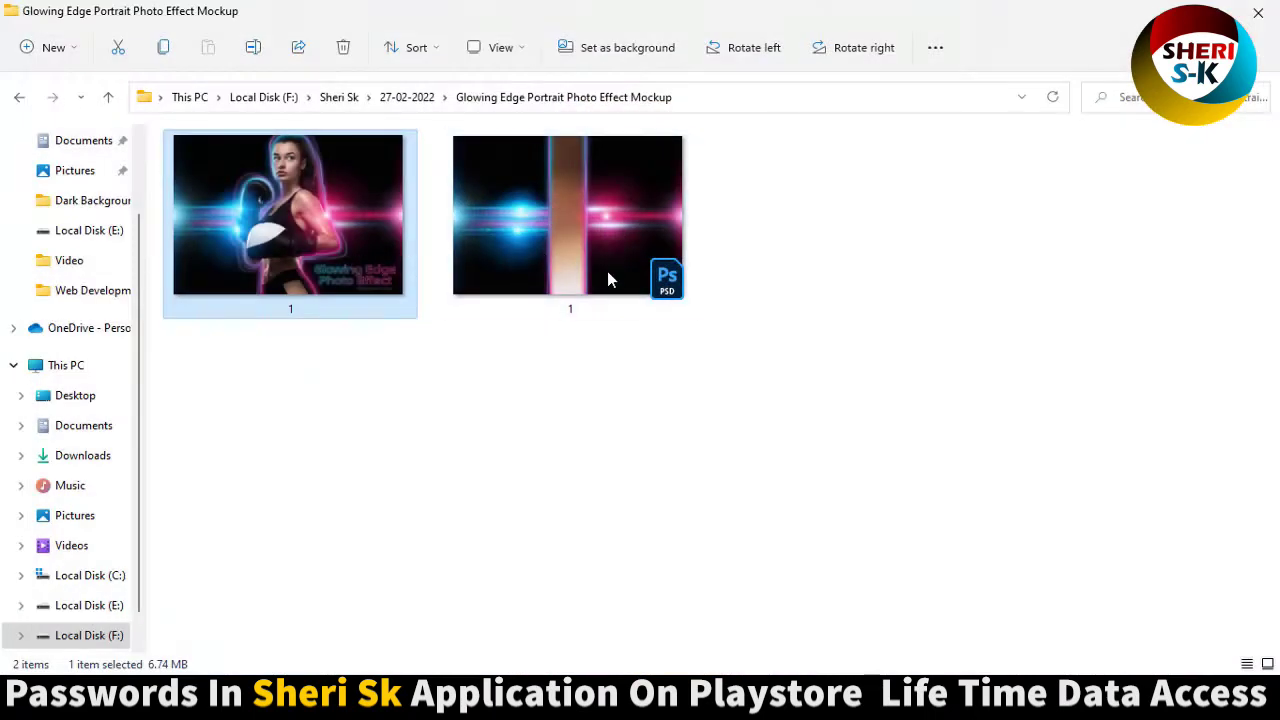
Open the mockup PSD, expand its layers, and toggle the Text group and placeholder visibility.
{"action": "double_click", "coordinate": [589, 240]}
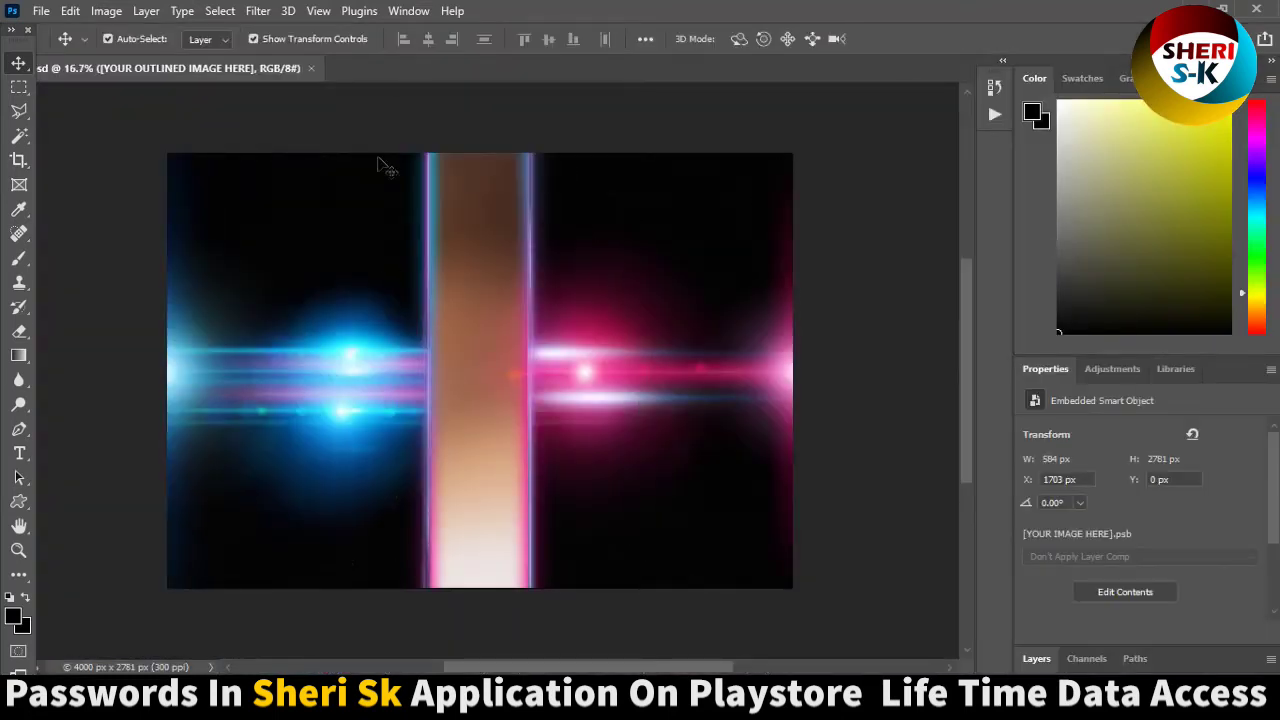
{"action": "left_click", "coordinate": [1036, 660]}
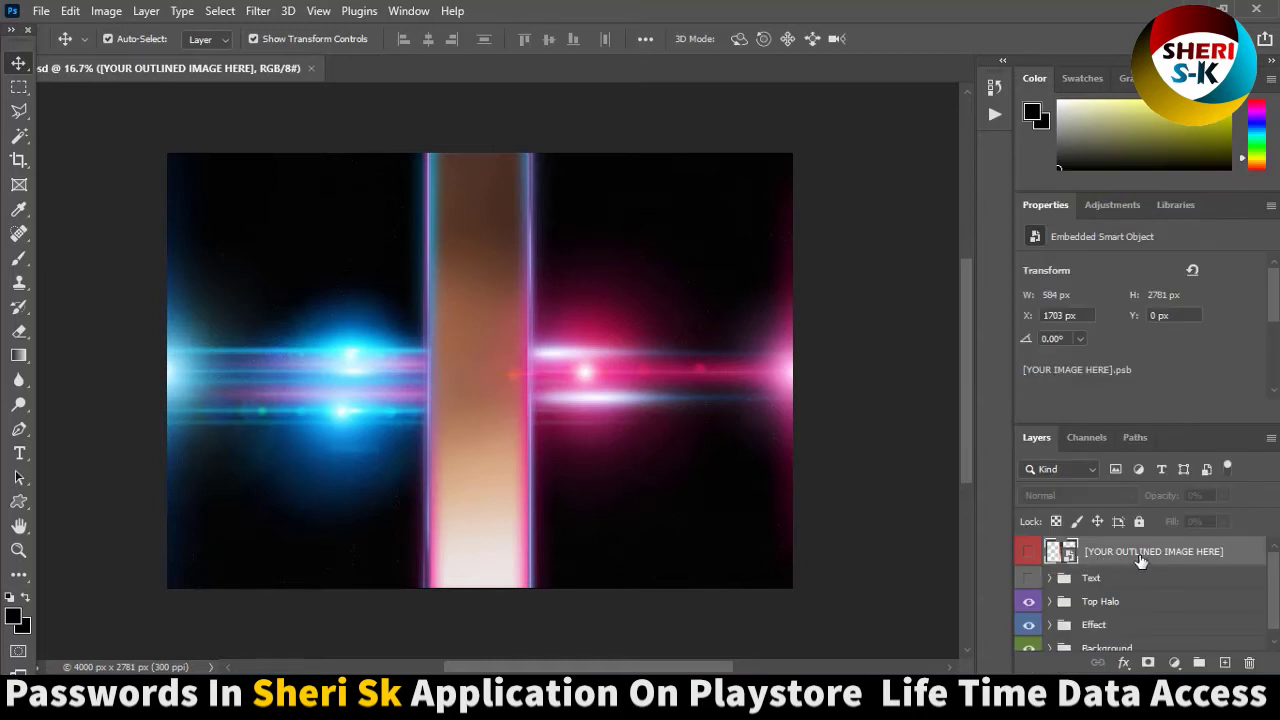
{"action": "scroll", "coordinate": [1144, 580], "scroll_direction": "down", "scroll_amount": 1}
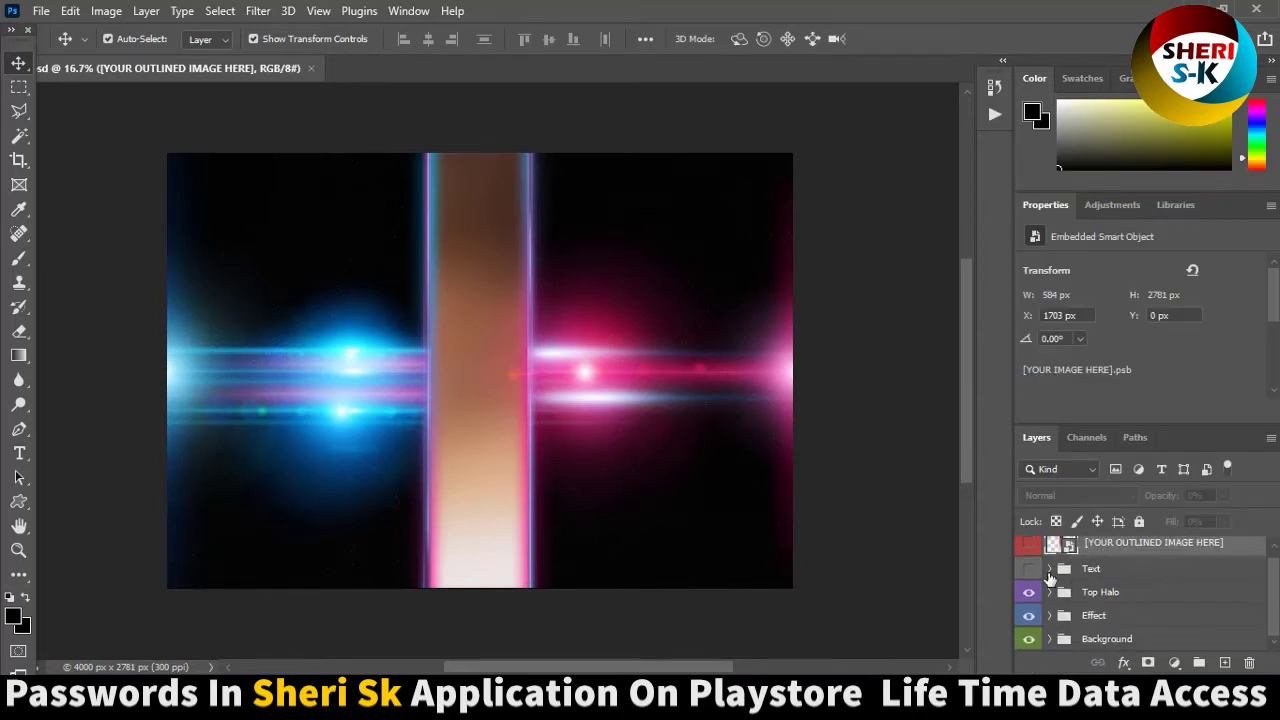
{"action": "left_click", "coordinate": [1028, 570]}
{"action": "scroll", "coordinate": [1046, 572], "scroll_direction": "up", "scroll_amount": 1}
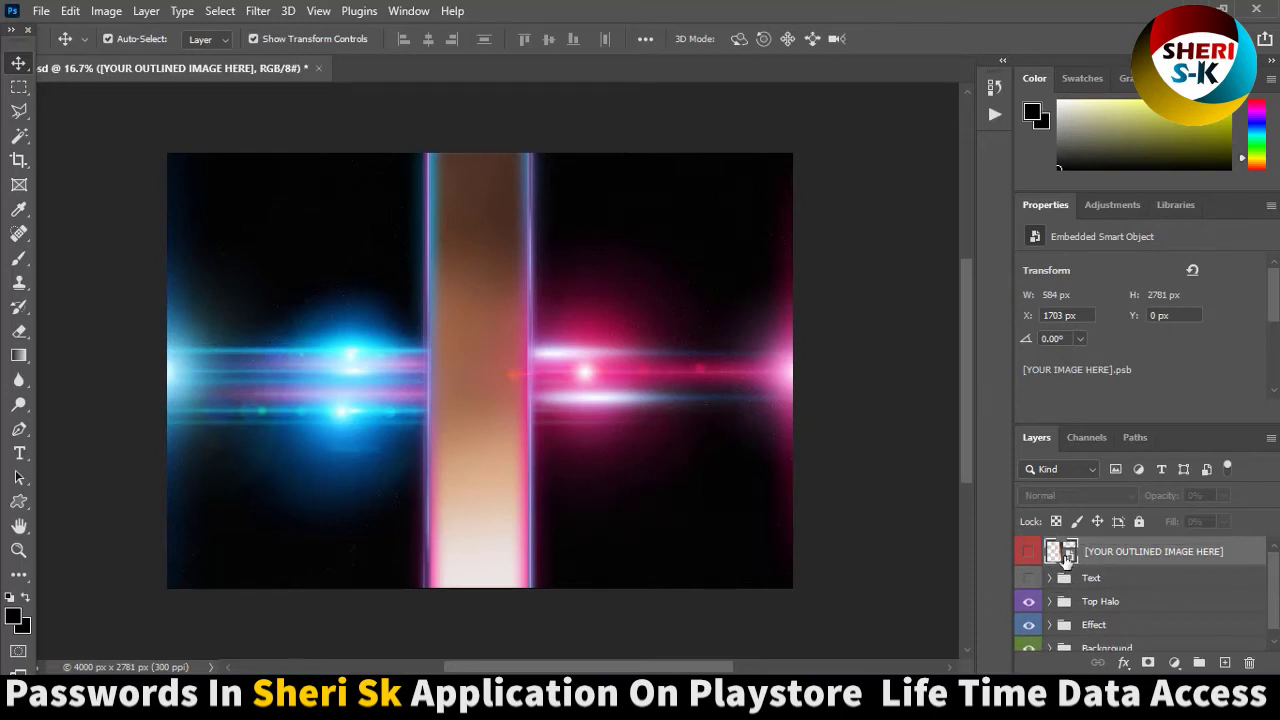
{"action": "left_click", "coordinate": [1030, 552]}
Delete the smart object's Example strip, then open the seated woman's cutout from Girls > PNG.
{"action": "double_click", "coordinate": [1068, 554]}
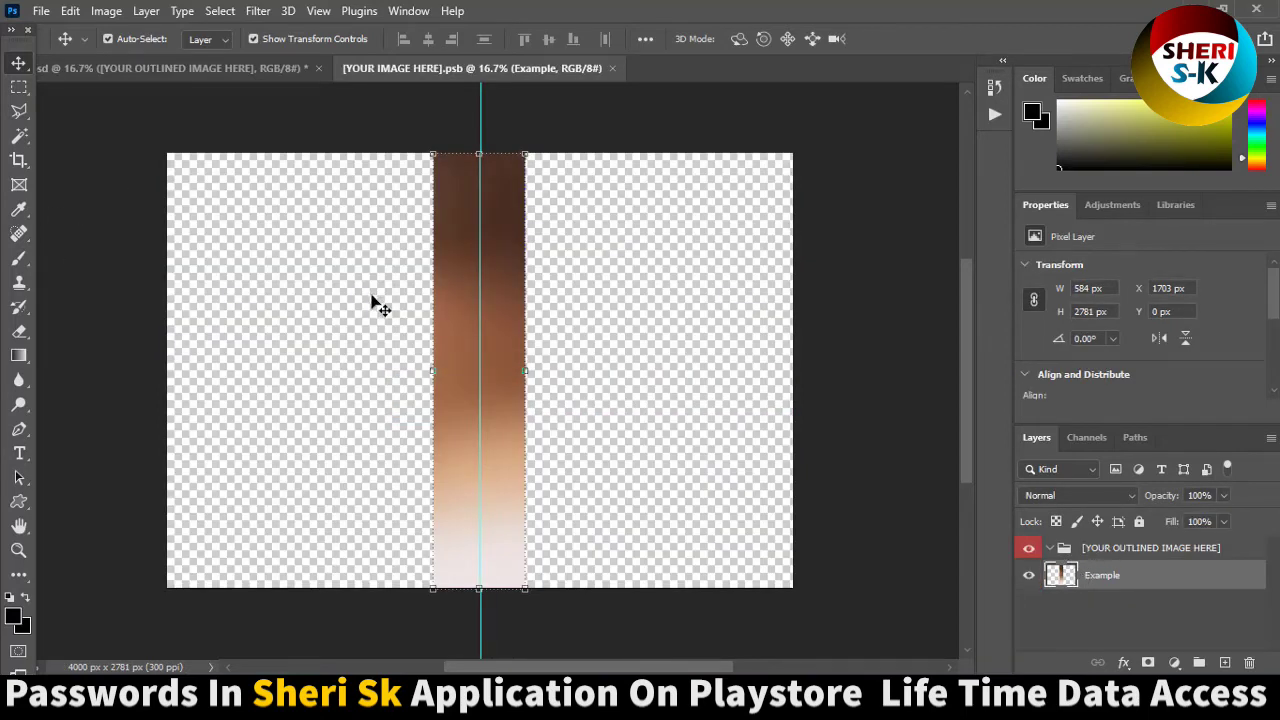
{"action": "key", "text": "Delete"}
{"action": "left_click", "coordinate": [41, 11]}
{"action": "left_click", "coordinate": [60, 48]}
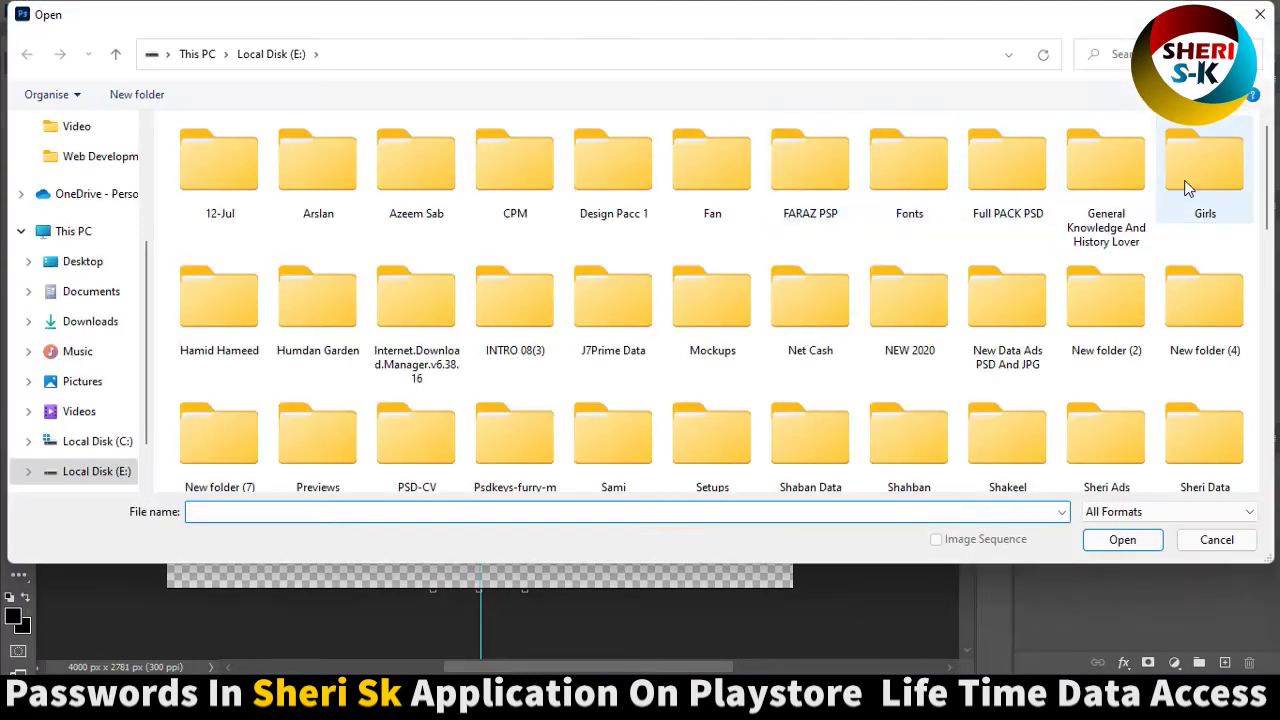
{"action": "double_click", "coordinate": [1205, 160]}
{"action": "double_click", "coordinate": [415, 183]}
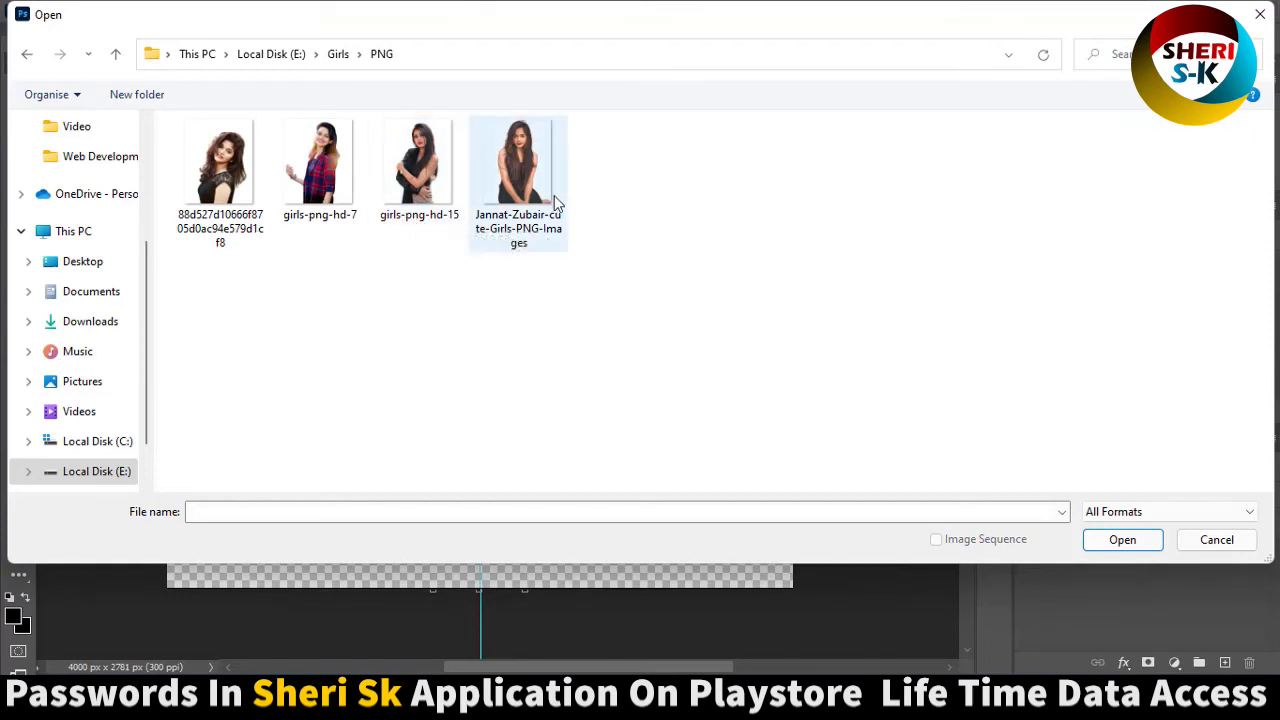
{"action": "double_click", "coordinate": [528, 193]}
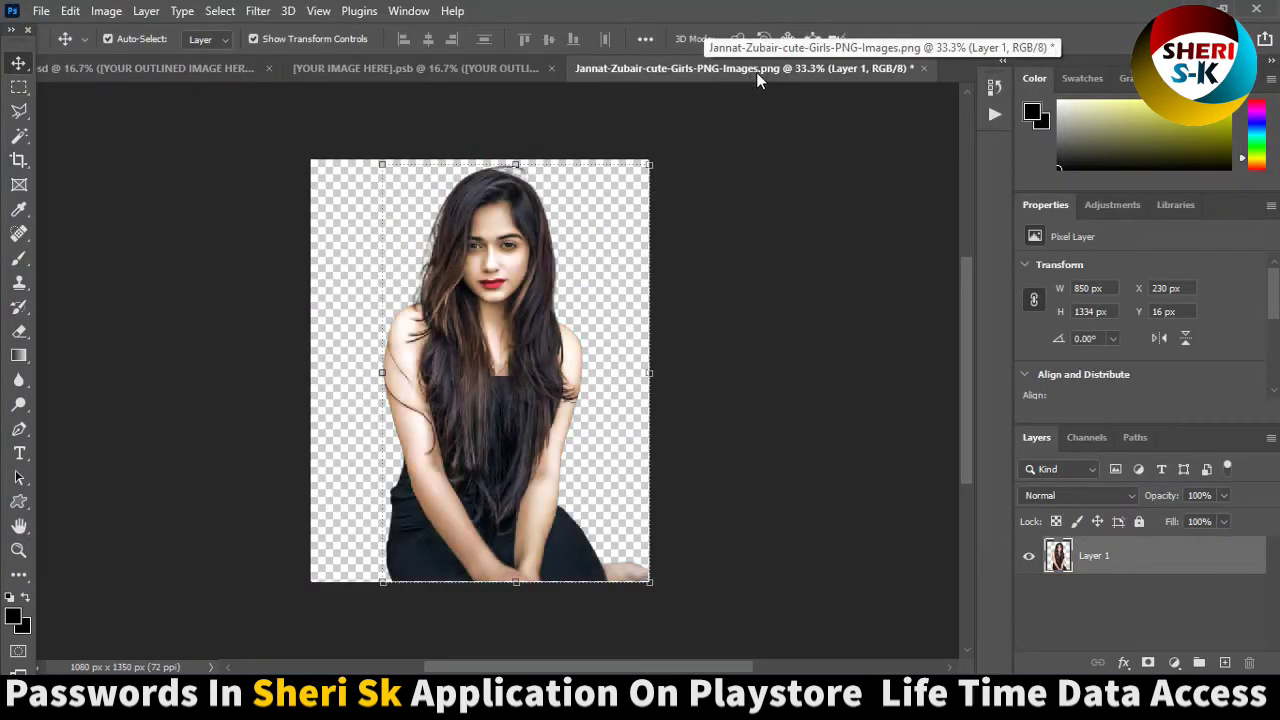
{"action": "left_click_drag", "start_coordinate": [756, 80], "coordinate": [949, 261]}
Copy the portrait onto the placeholder canvas and close the PNG without saving.
{"action": "left_click_drag", "start_coordinate": [800, 268], "coordinate": [414, 402]}
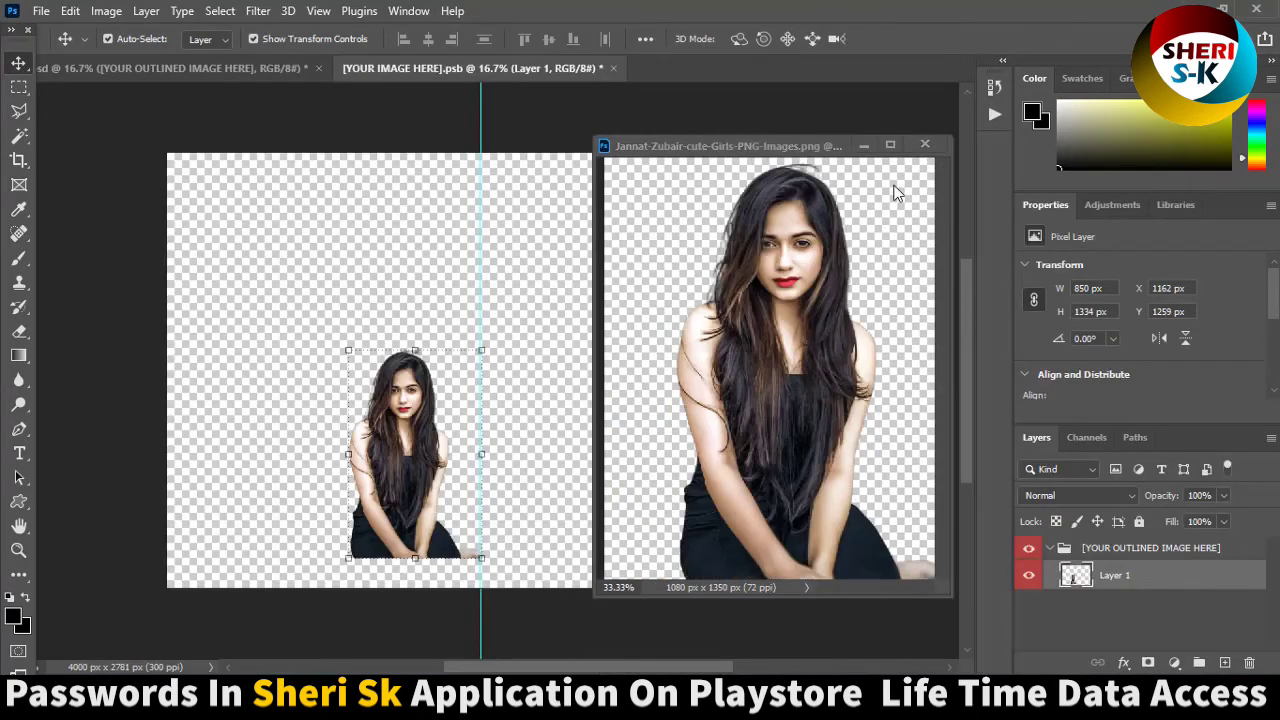
{"action": "left_click", "coordinate": [923, 145]}
{"action": "left_click", "coordinate": [634, 269]}
Enlarge the portrait about 151% centred on the guide, then save and close the placeholder.
{"action": "left_click_drag", "start_coordinate": [569, 301], "coordinate": [609, 277]}
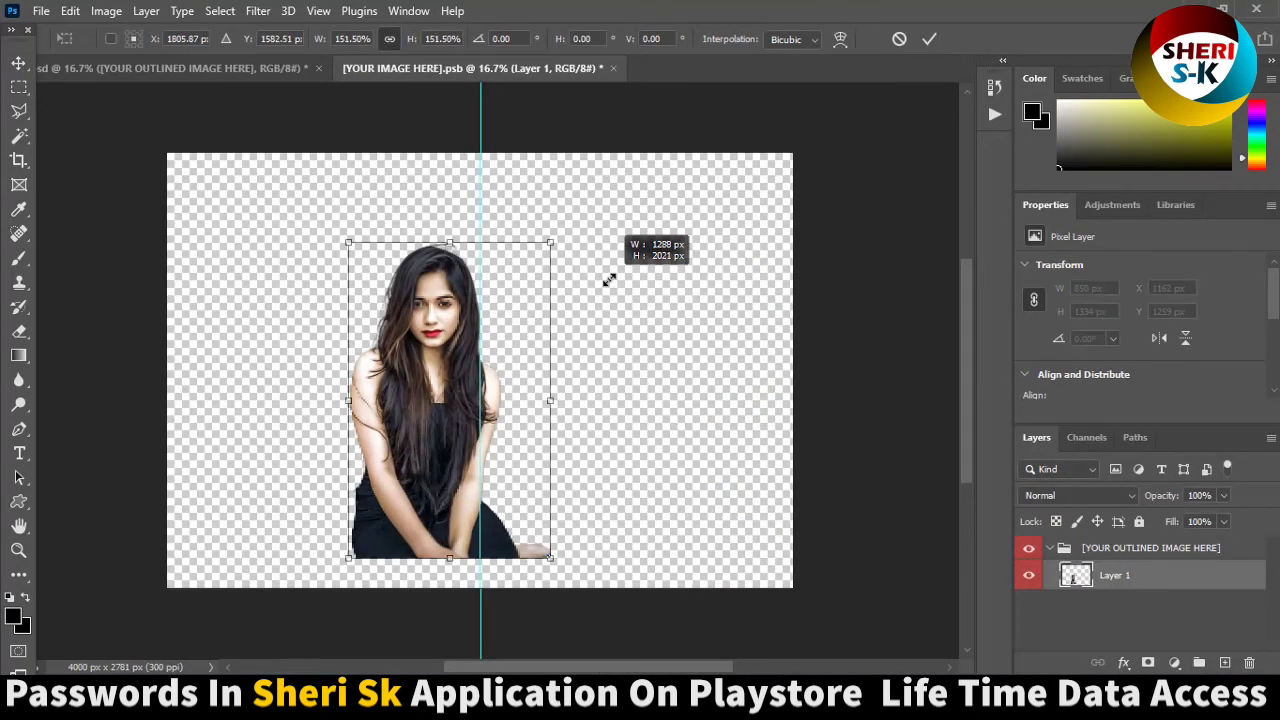
{"action": "left_click_drag", "start_coordinate": [500, 360], "coordinate": [514, 371]}
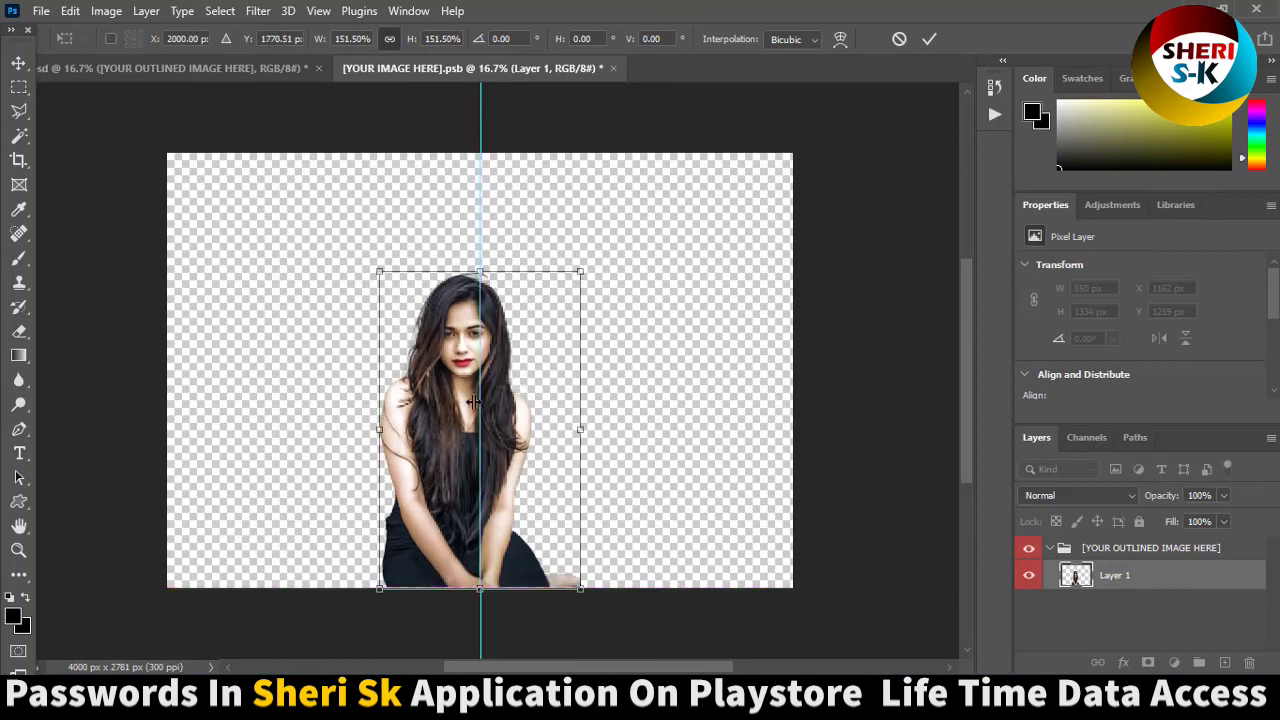
{"action": "key", "text": "Return"}
{"action": "key", "text": "ctrl+s"}
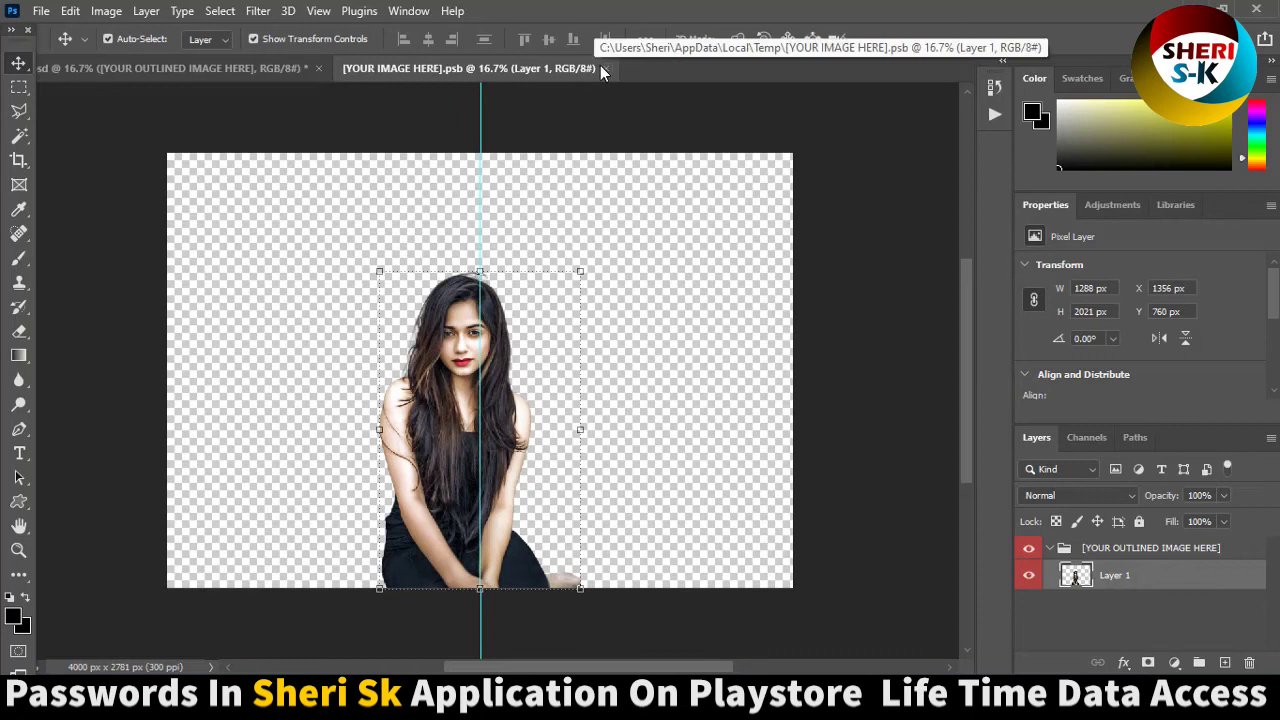
{"action": "key", "text": "ctrl+w"}
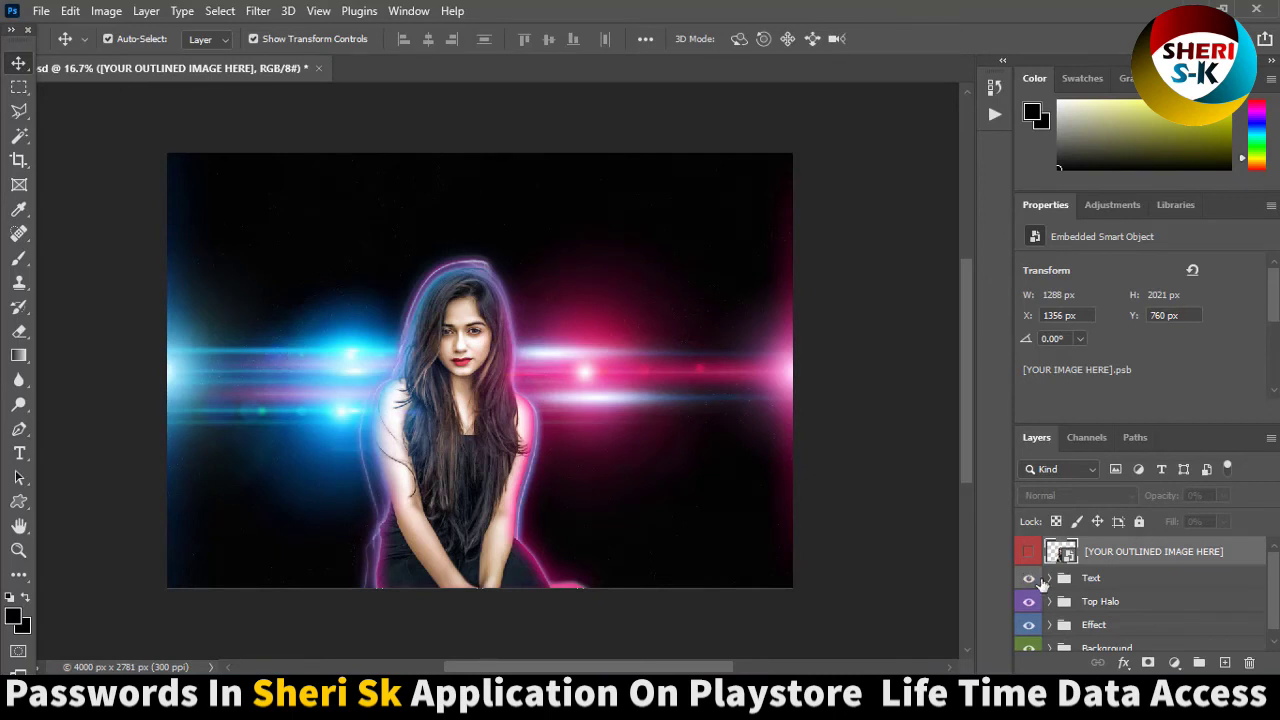
Show the Text group's title and select a Photo Effect Base layer.
{"action": "left_click", "coordinate": [1029, 578]}
{"action": "left_click", "coordinate": [1062, 601]}
{"action": "scroll", "coordinate": [1089, 588], "scroll_direction": "down", "scroll_amount": 1}
{"action": "scroll", "coordinate": [1100, 587], "scroll_direction": "up", "scroll_amount": 1}
{"action": "scroll", "coordinate": [1124, 585], "scroll_direction": "down", "scroll_amount": 1}
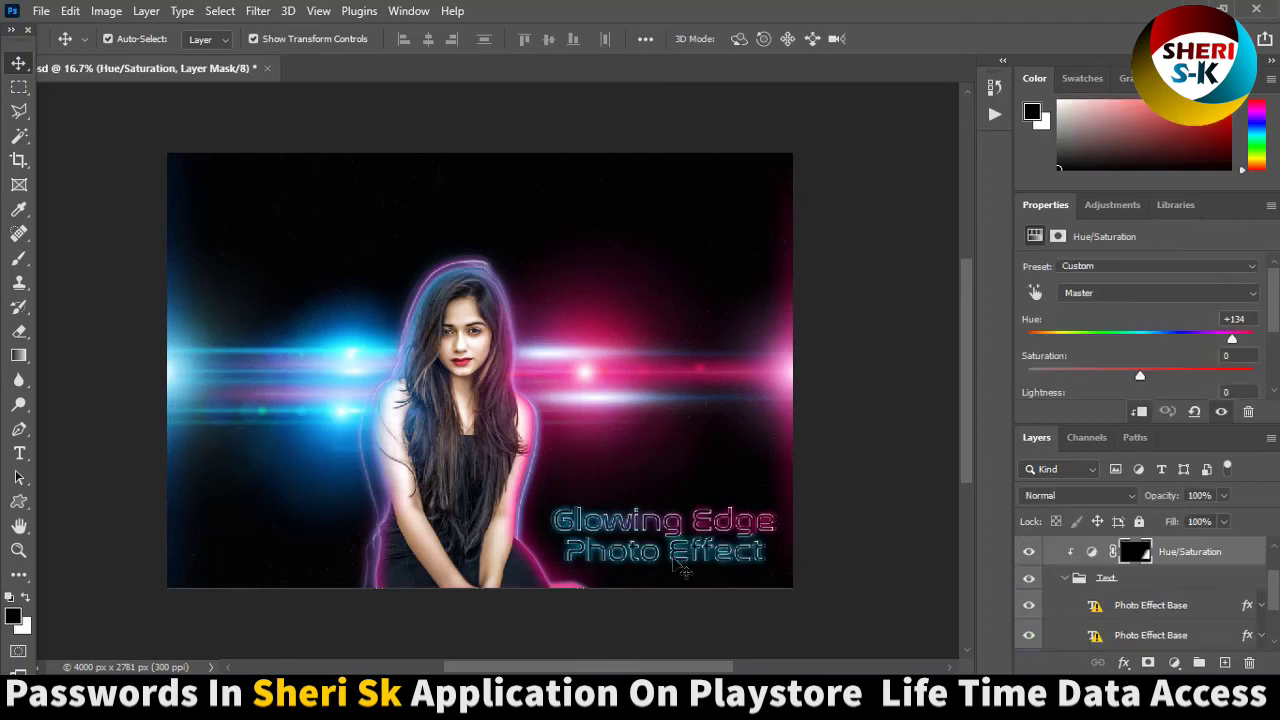
{"action": "left_click_drag", "start_coordinate": [685, 570], "coordinate": [587, 570]}
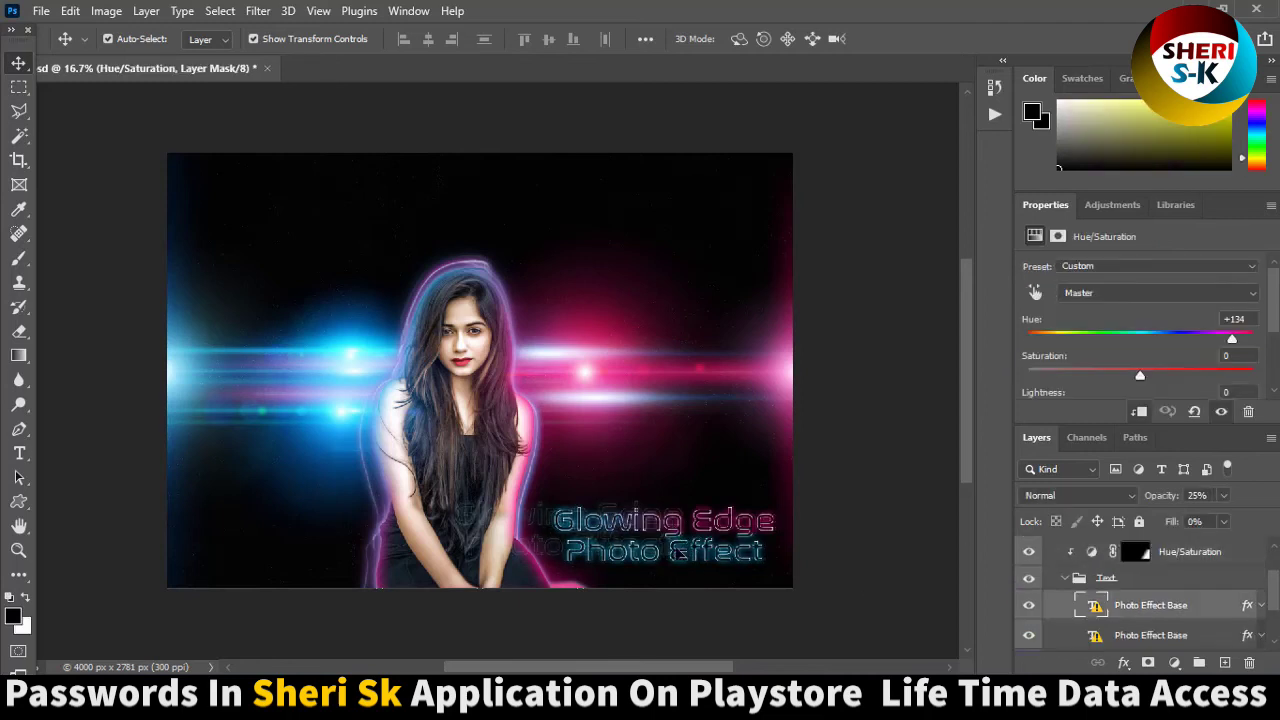
Dismiss the missing-font warning and close the mockup without saving.
{"action": "key", "text": "ctrl+t"}
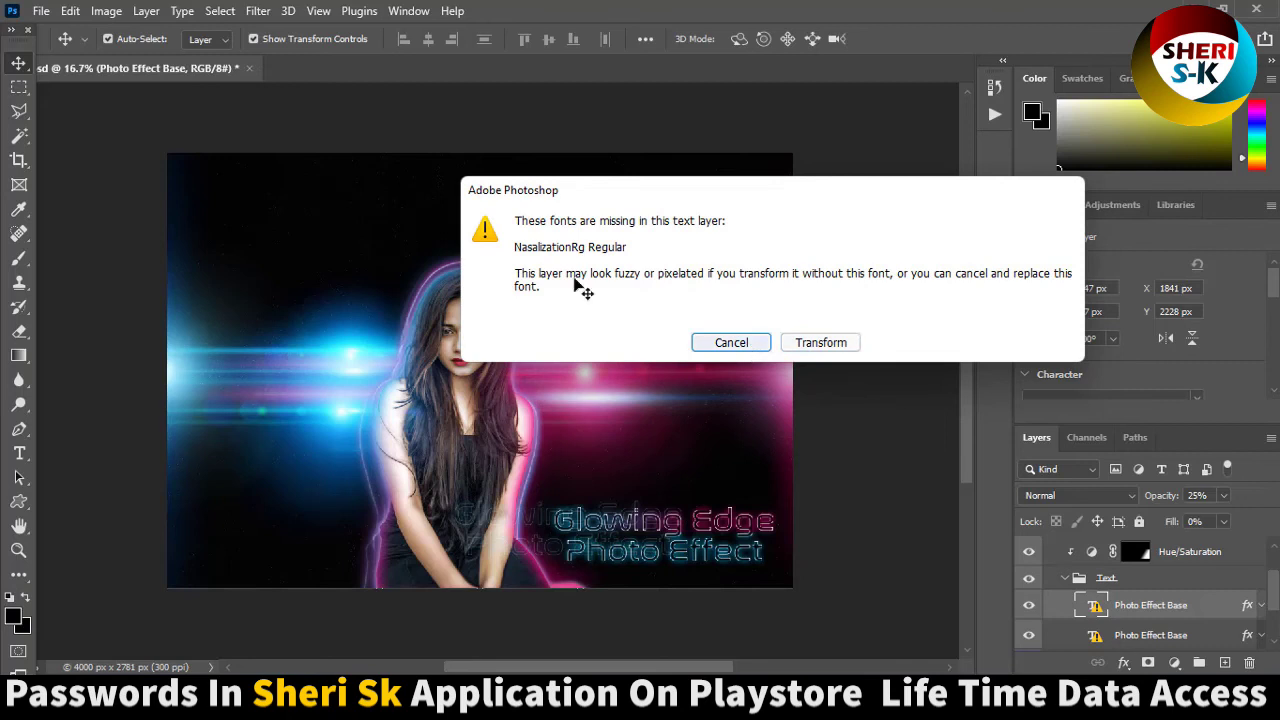
{"action": "left_click", "coordinate": [730, 341]}
{"action": "left_click", "coordinate": [249, 68]}
{"action": "left_click", "coordinate": [634, 271]}
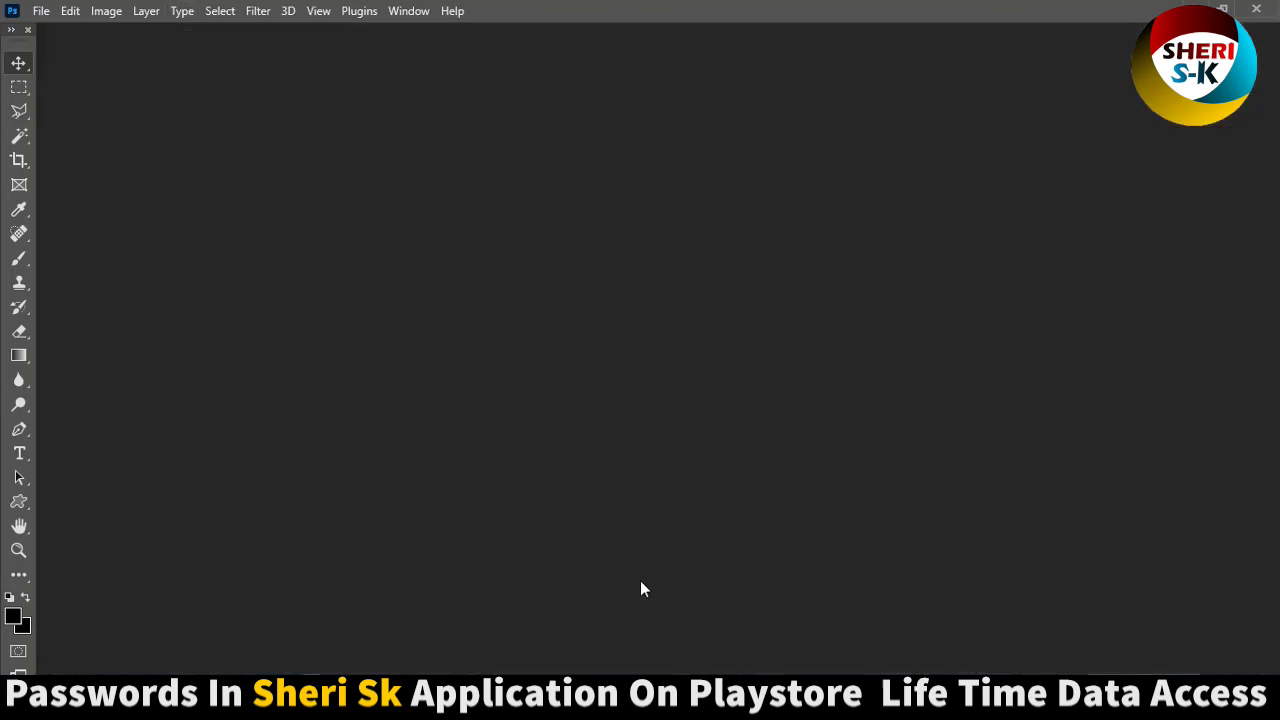